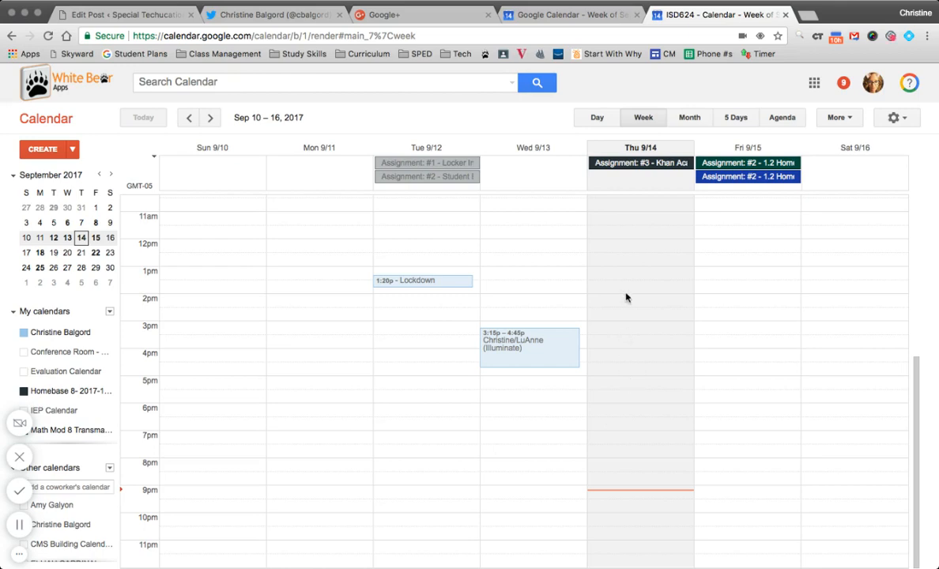
Step: Show the calendar in Day, Week, Month, 5 Days and Agenda views in turn, and return to Month view
click(598, 118)
click(644, 120)
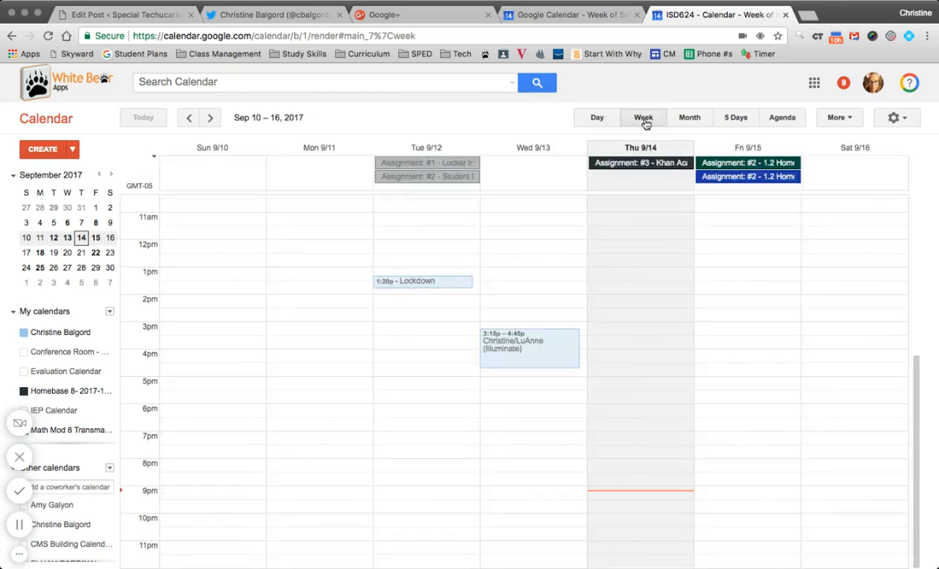
click(689, 119)
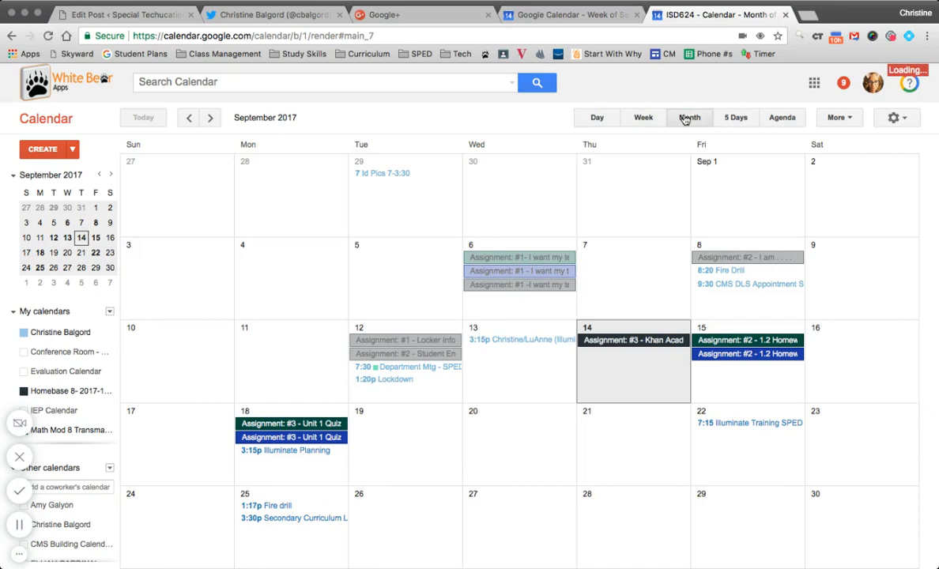
click(736, 119)
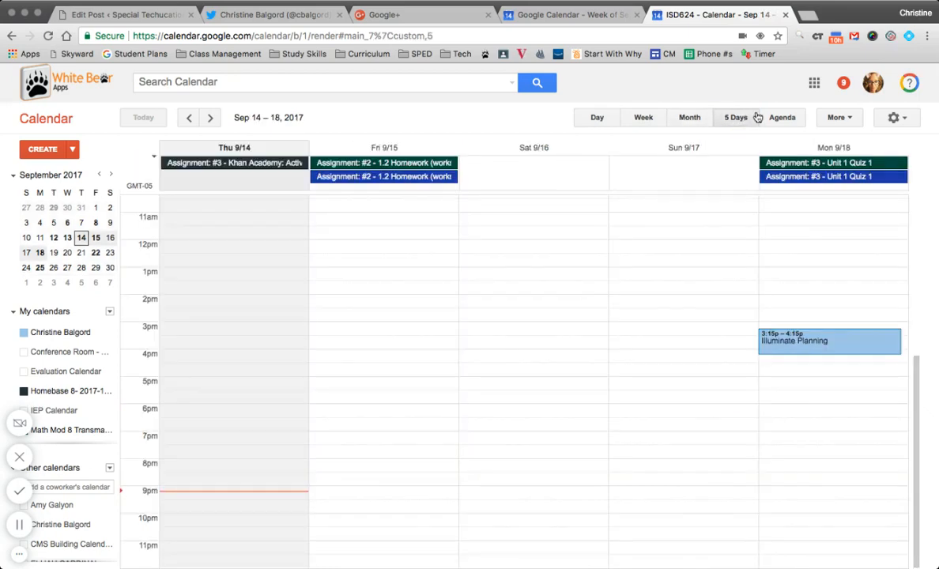
click(780, 119)
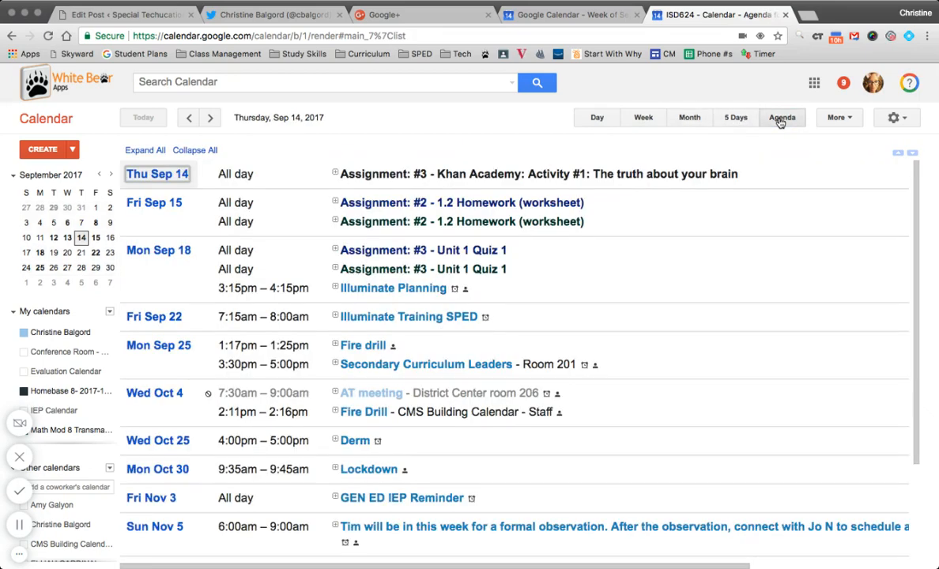
click(689, 119)
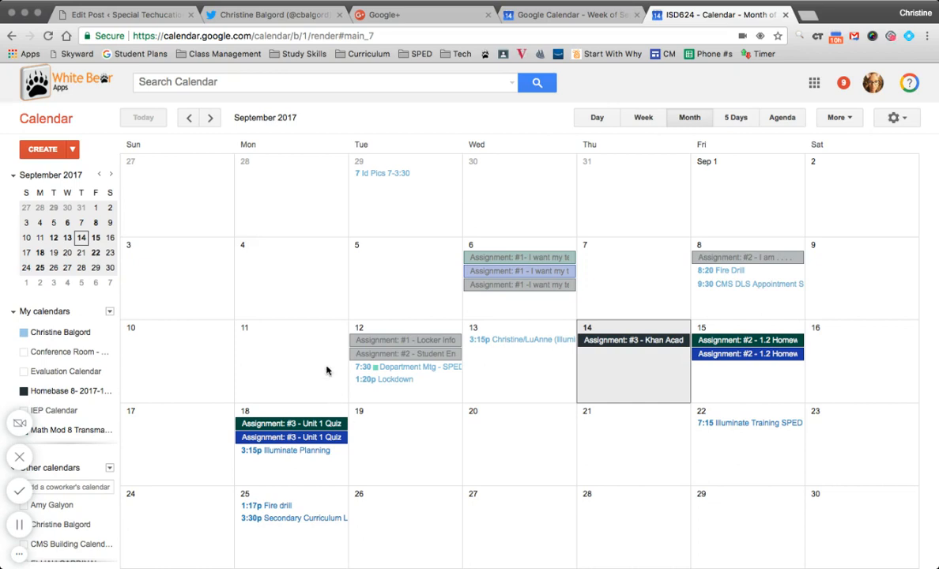
Step: Review the general calendar settings, choose Month as the default view, and save the settings
click(909, 119)
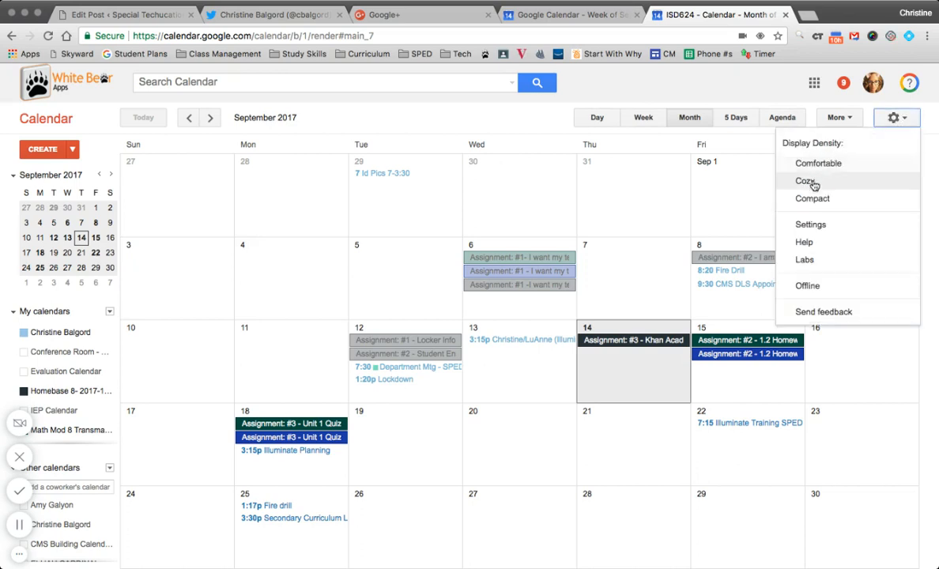
click(809, 227)
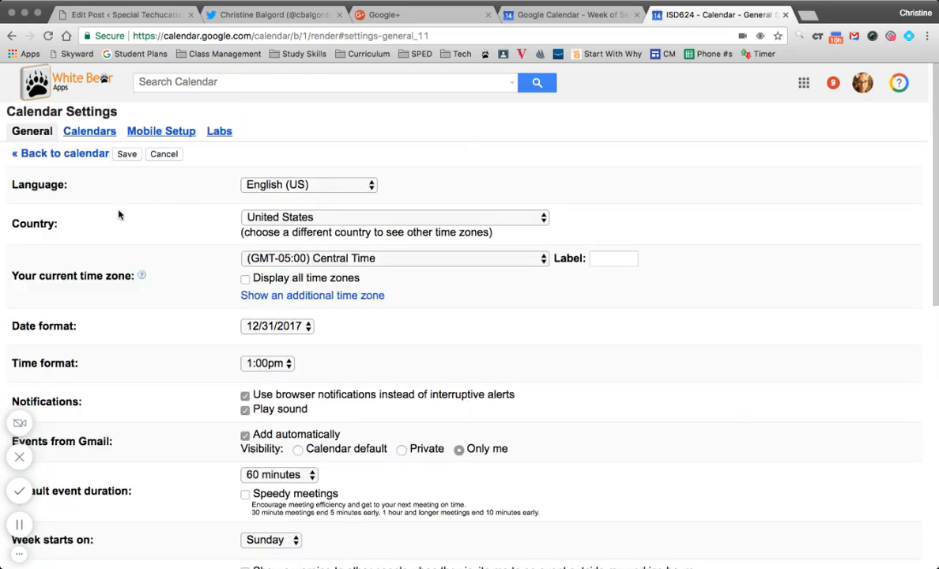
scroll(119, 214, down, 10)
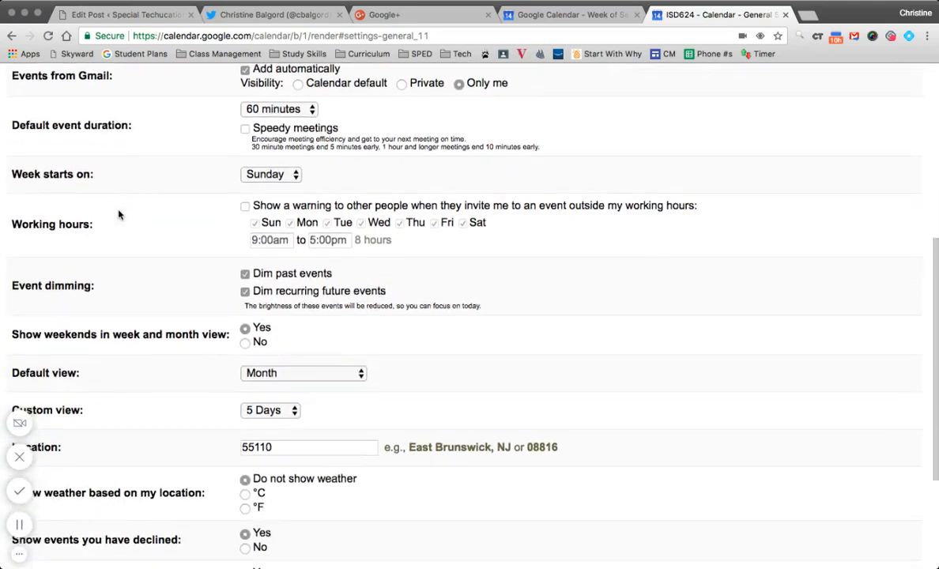
scroll(119, 214, down, 5)
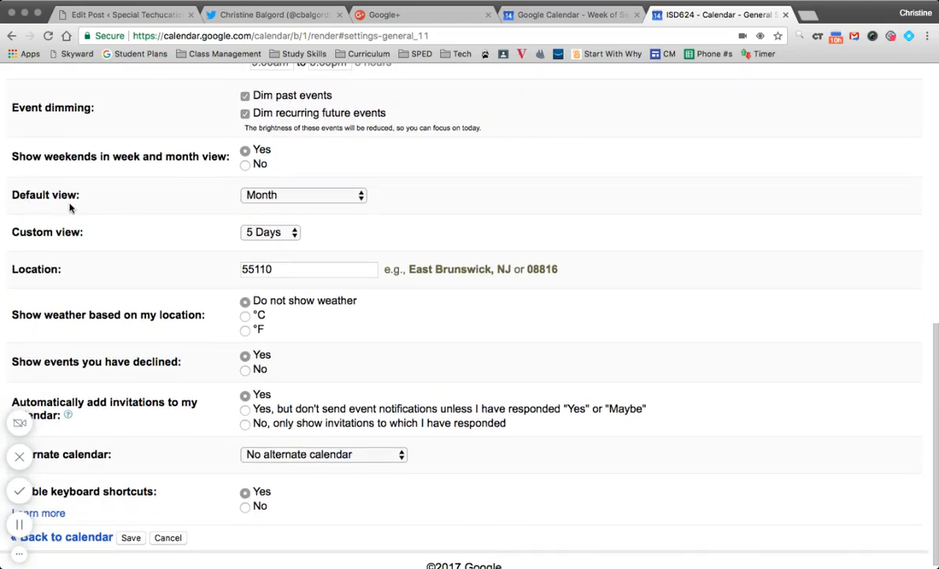
scroll(69, 207, up, 15)
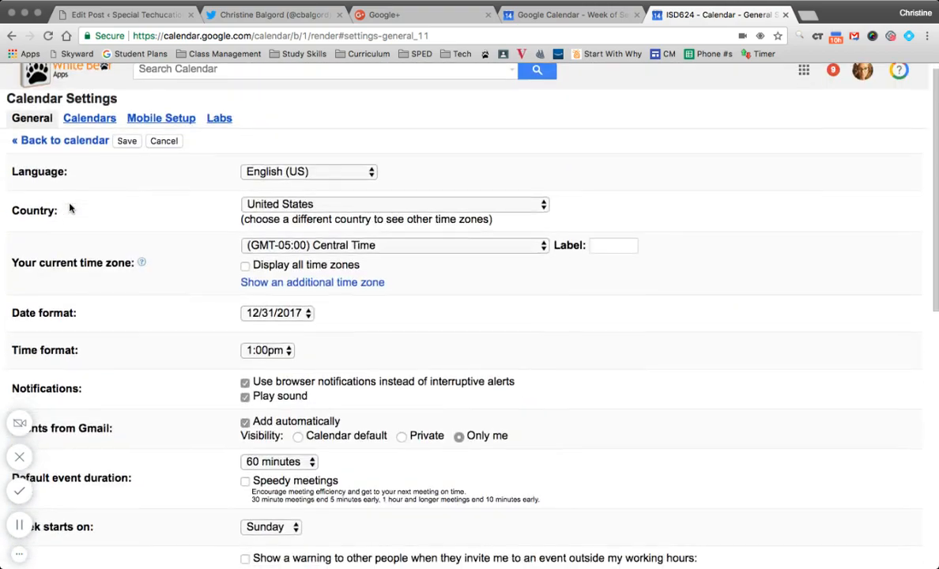
scroll(69, 207, down, 8)
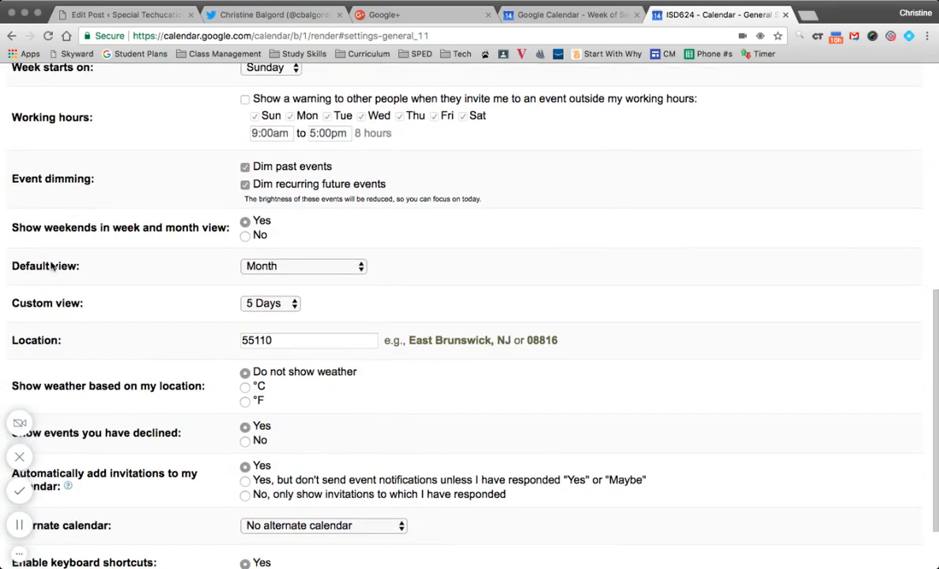
click(332, 266)
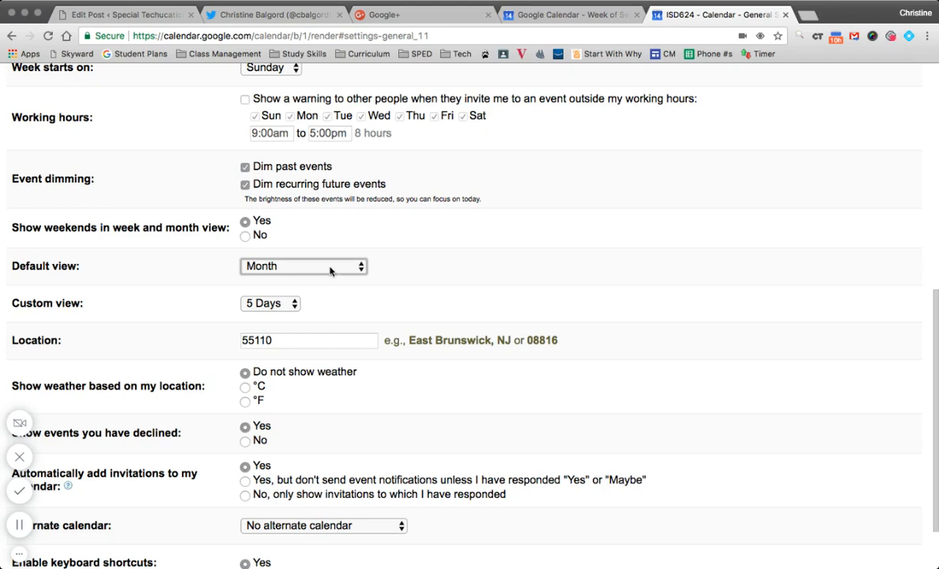
scroll(331, 270, up, 10)
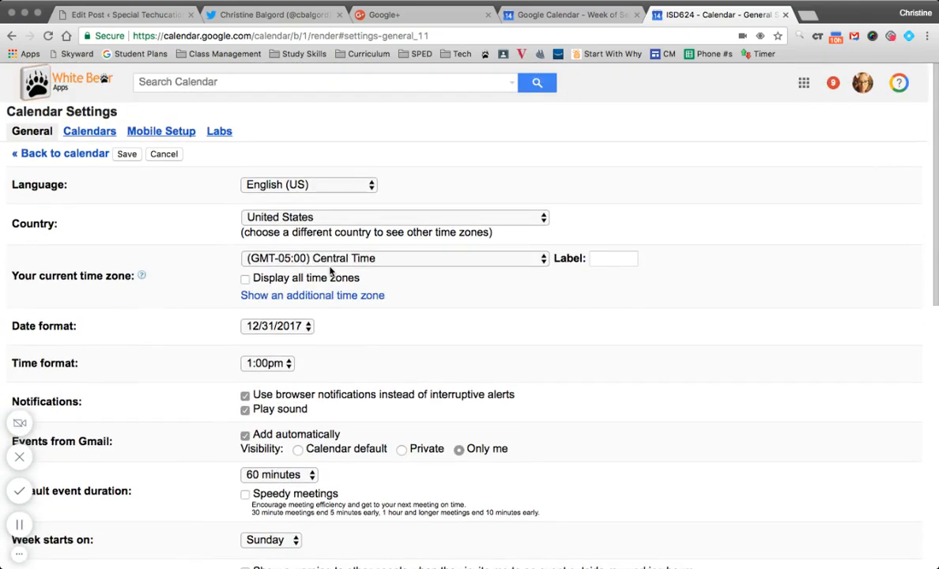
click(127, 155)
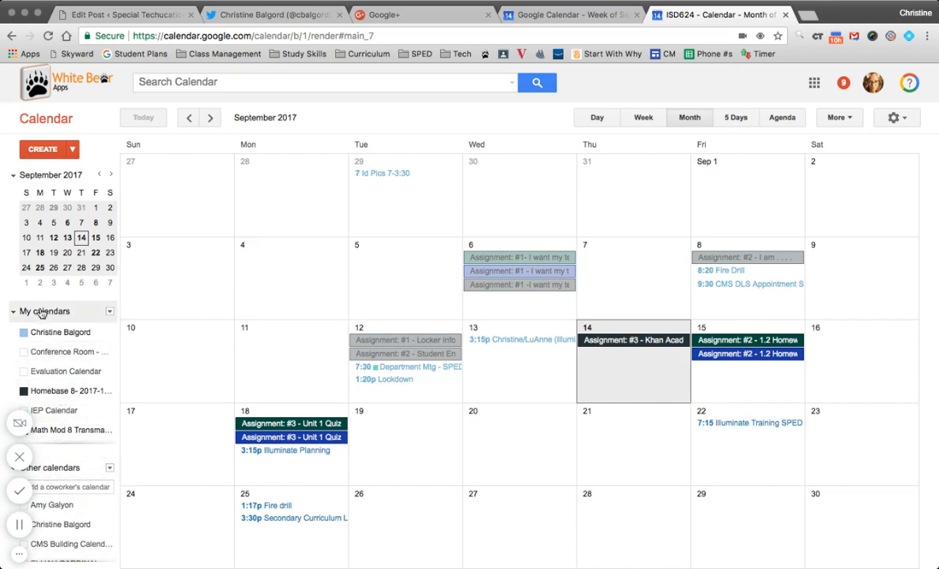
Step: Switch the Tasks entry under My calendars to Reminders
click(24, 392)
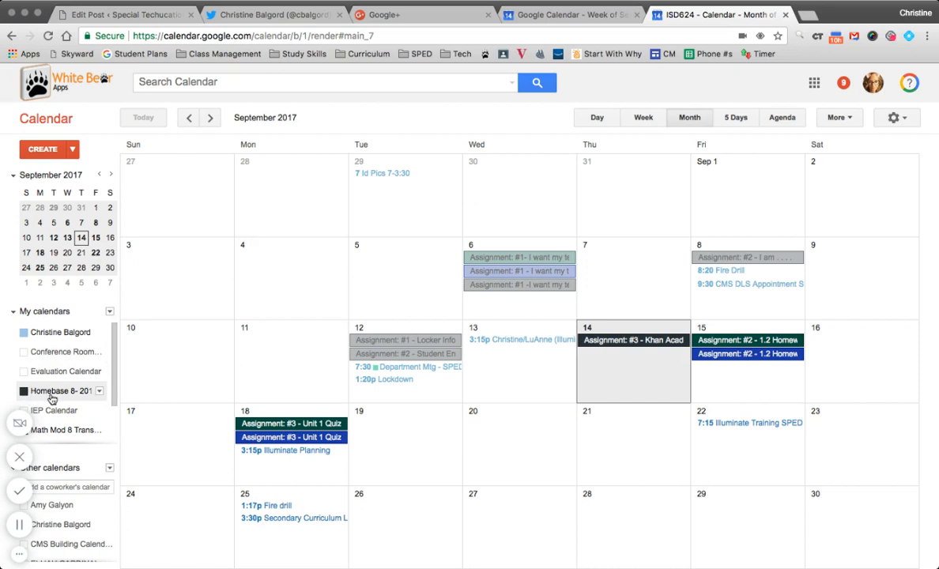
scroll(51, 400, down, 2)
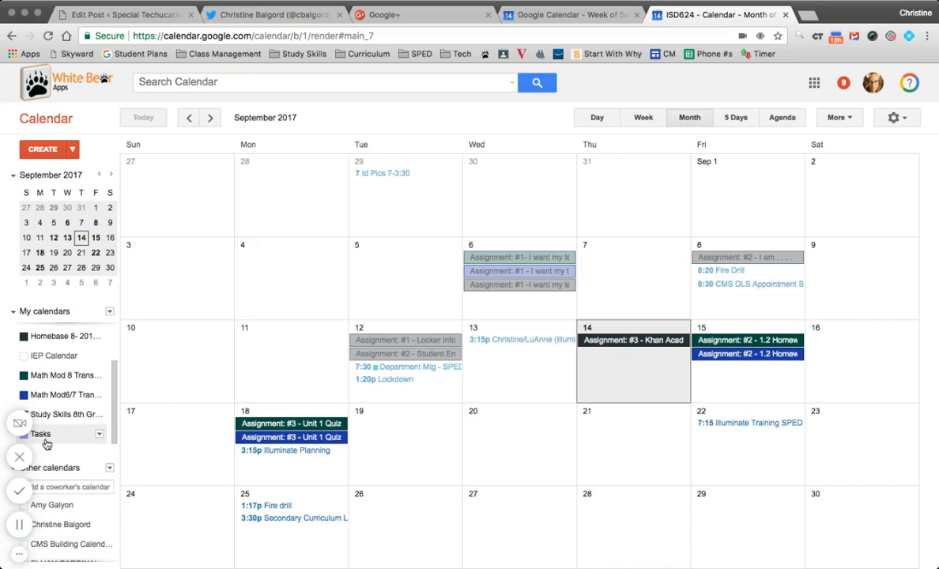
click(100, 436)
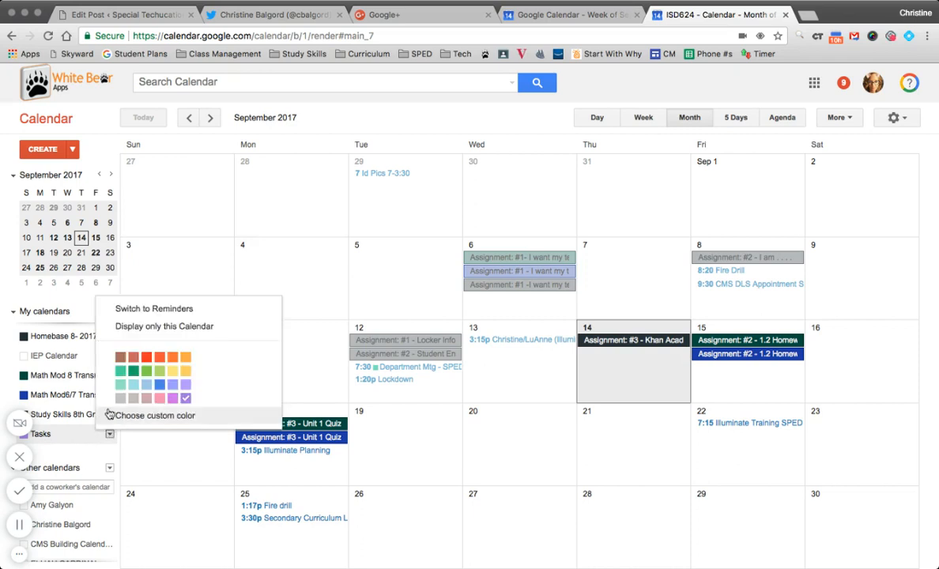
click(140, 313)
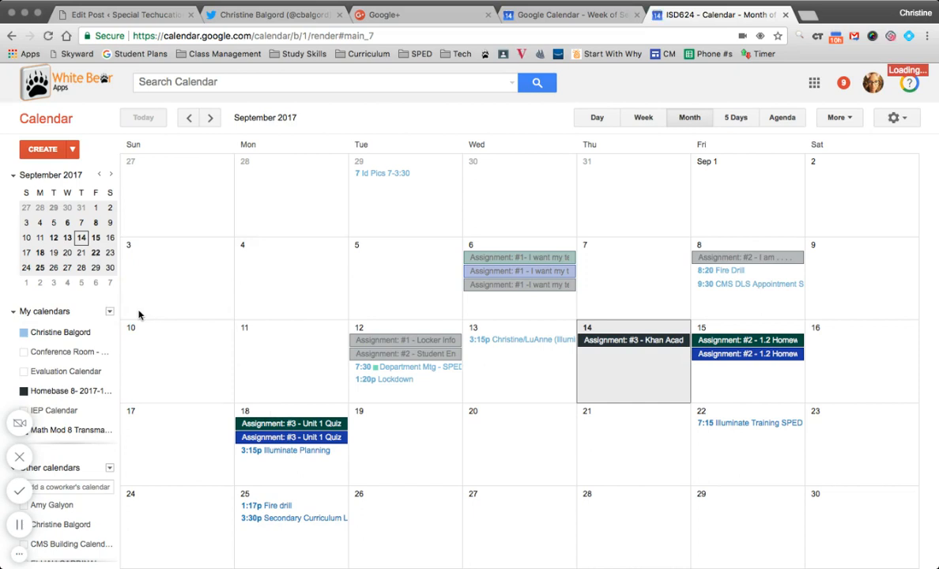
Step: Hide the Homebase 8 calendar and switch the Reminders entry under My calendars back to Tasks
click(59, 391)
scroll(59, 391, down, 2)
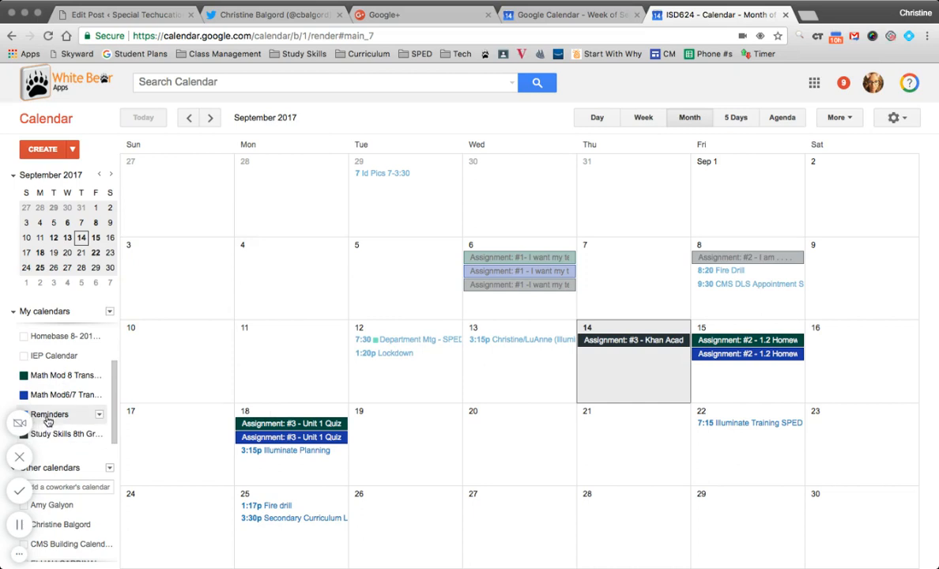
click(101, 418)
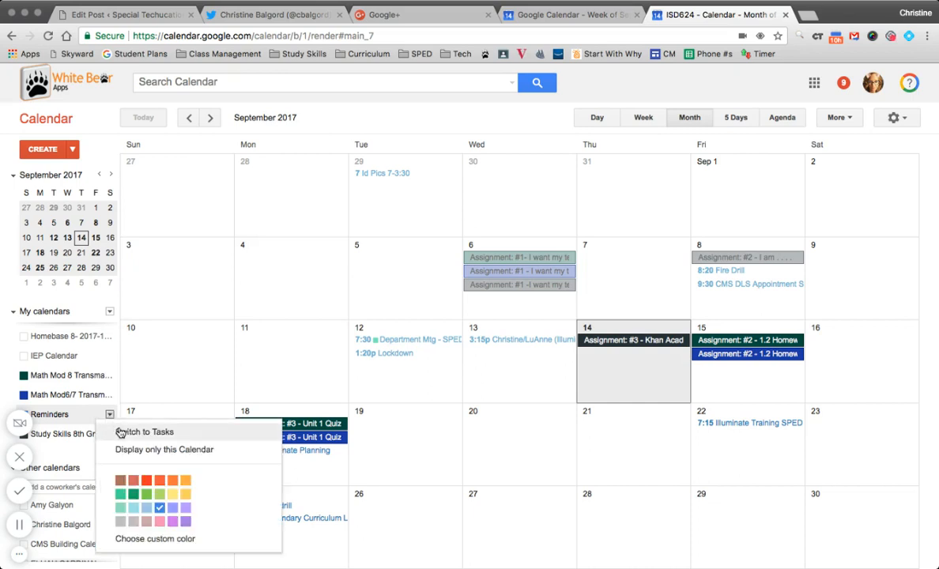
click(119, 431)
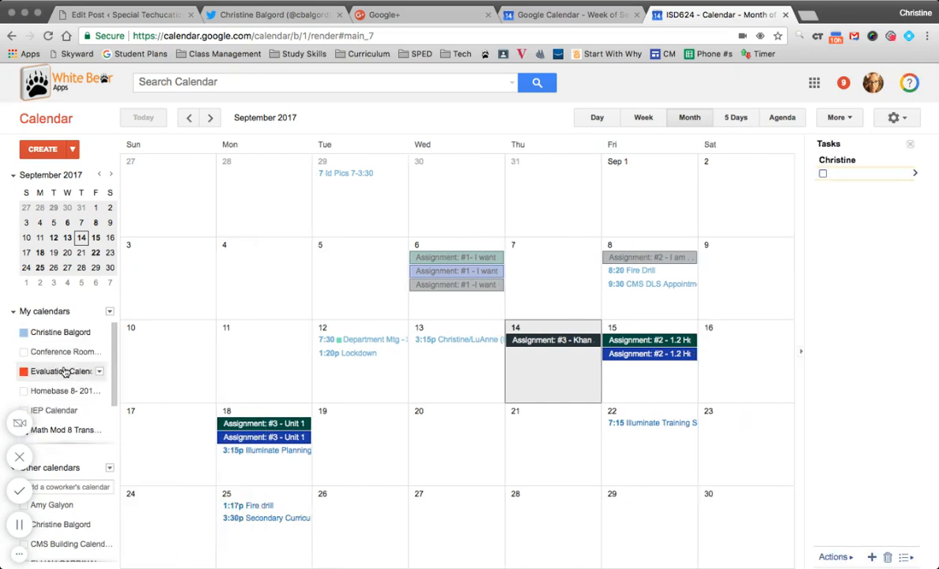
Step: Change the color of the Tasks calendar to bright red-orange
scroll(65, 371, down, 3)
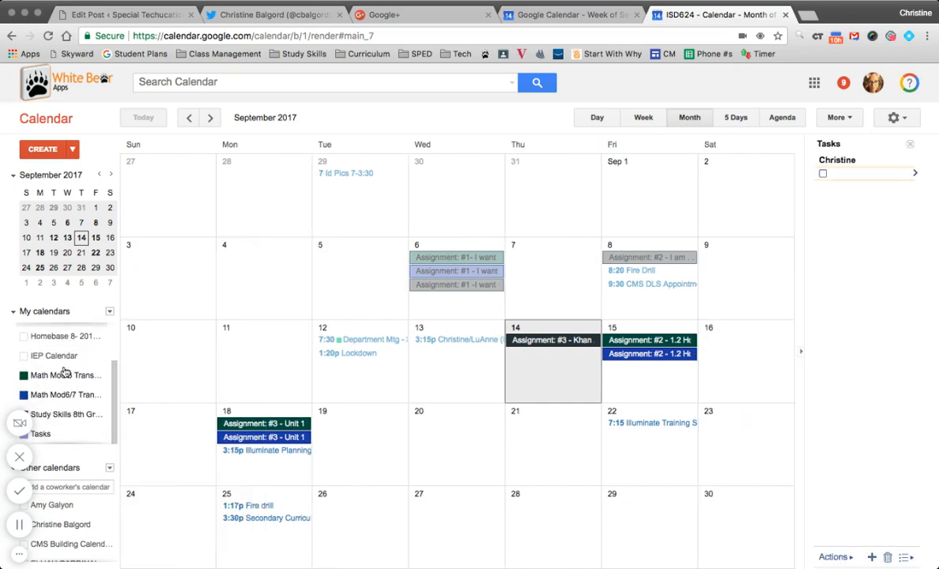
click(99, 435)
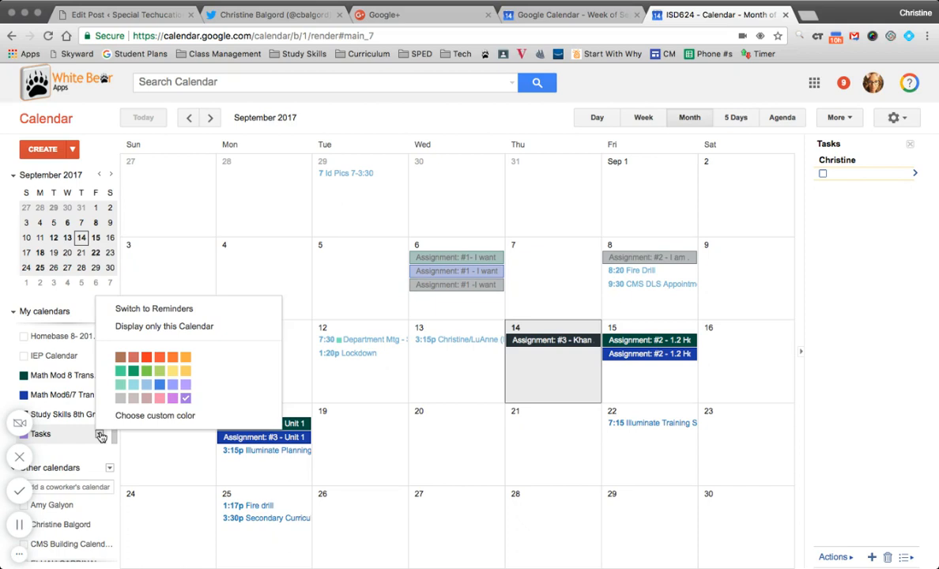
click(147, 360)
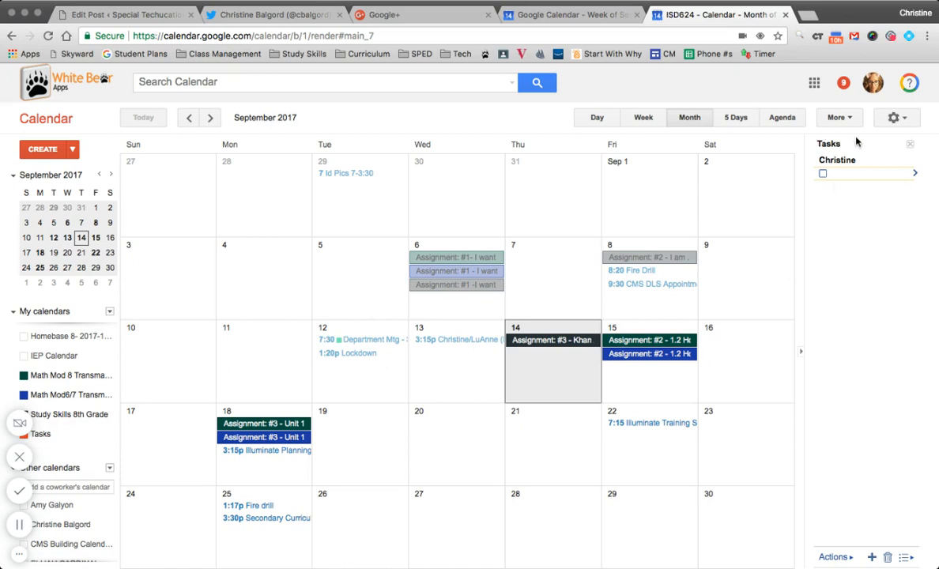
Step: Create a task named "Math HW" in the task list and set its due date to Fri, Sep 15
click(837, 174)
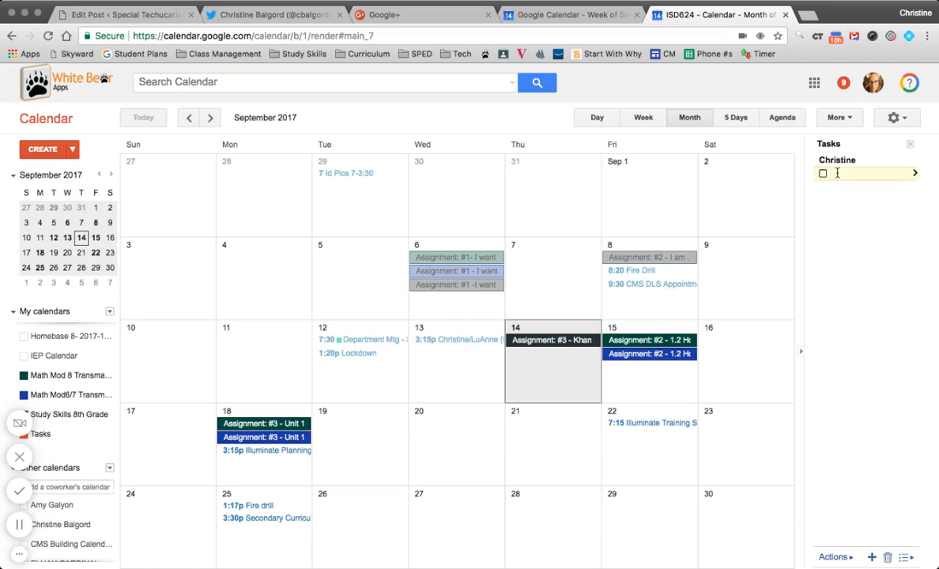
text(Math )
text(Hw)
text(W)
click(915, 176)
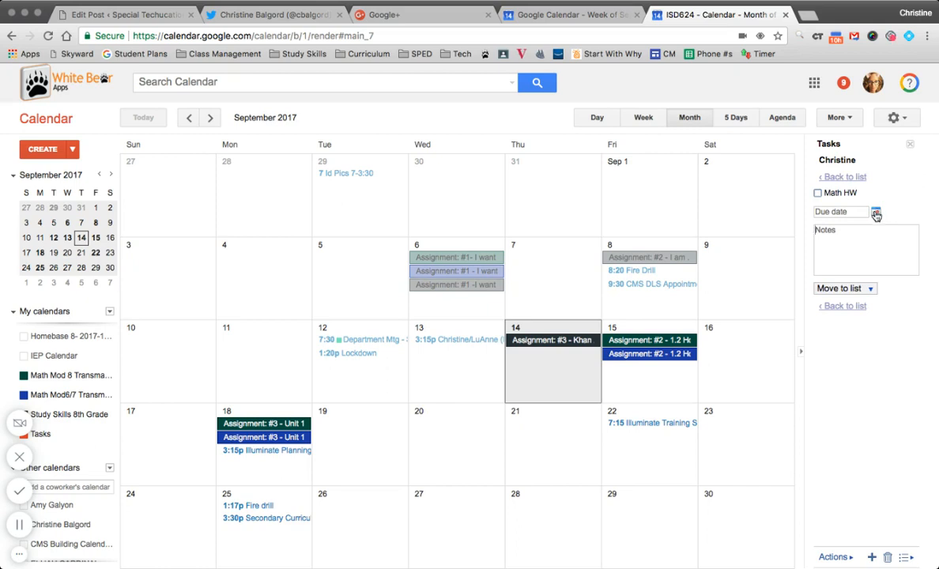
click(876, 214)
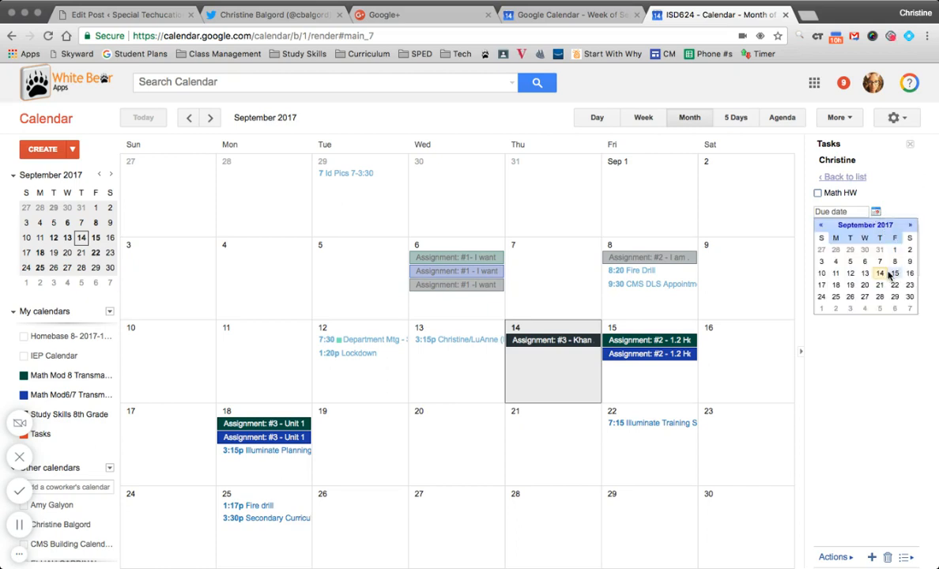
click(895, 274)
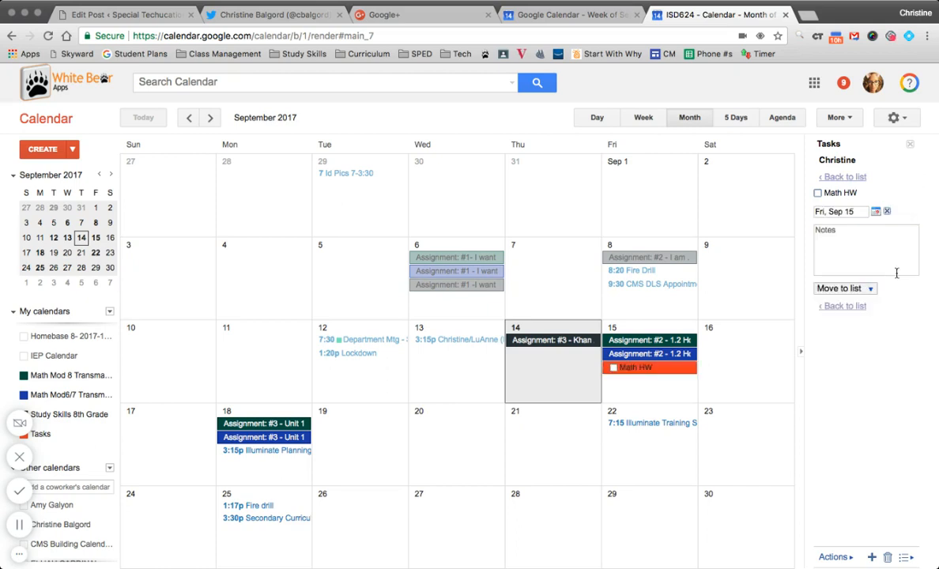
Step: Add the note "evens" to the Math HW task and return to the task list
click(838, 250)
text(evens)
click(851, 307)
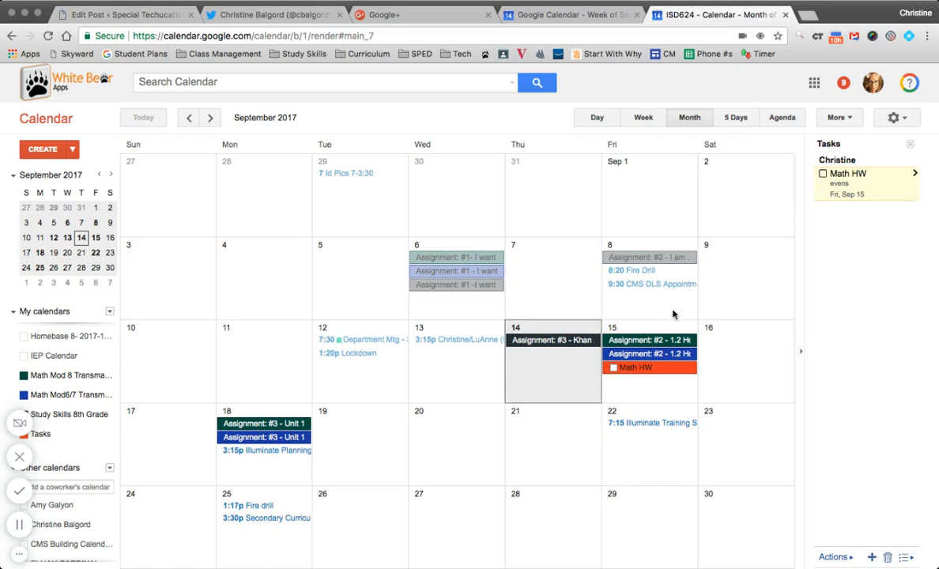
Step: Mark the Math HW task as completed and clear the completed tasks from the list
click(614, 369)
click(824, 174)
click(824, 174)
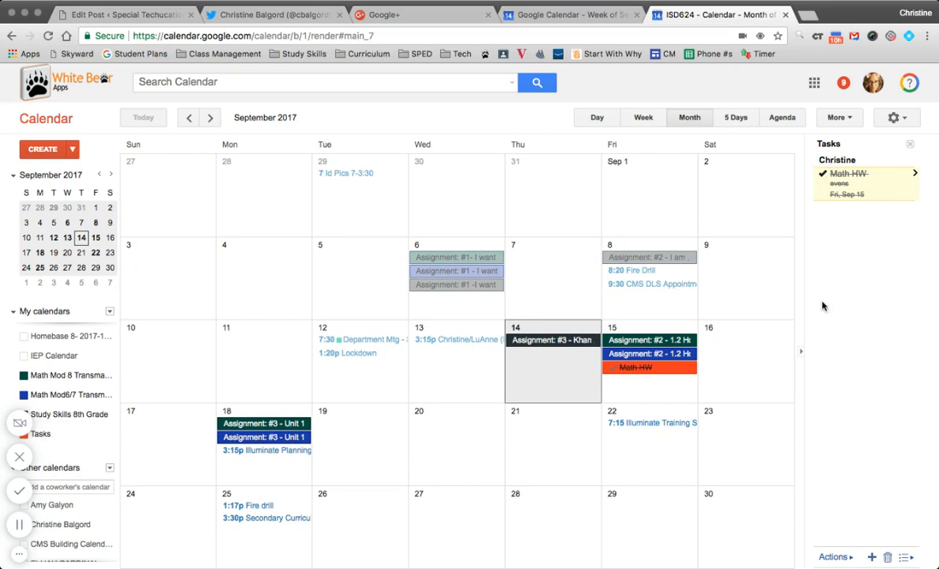
click(833, 558)
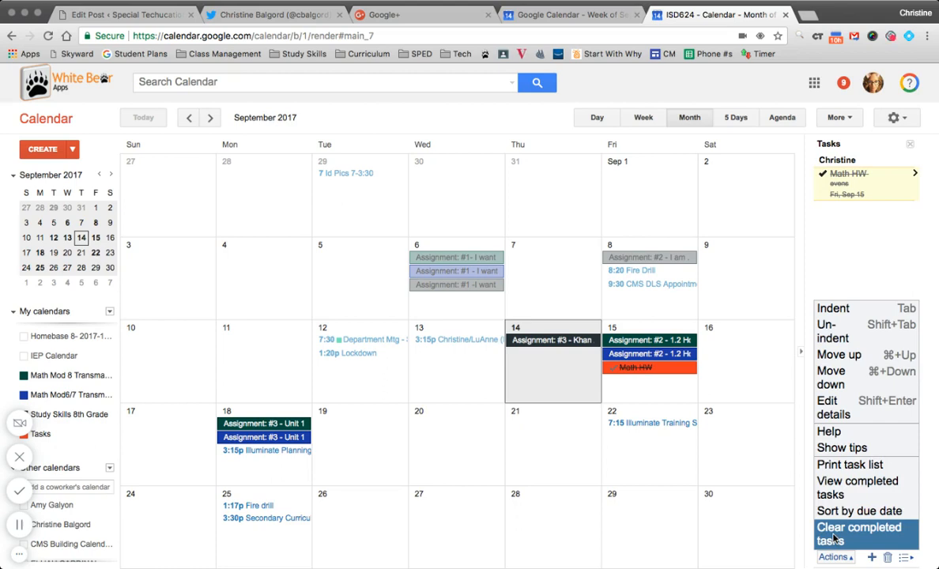
click(834, 538)
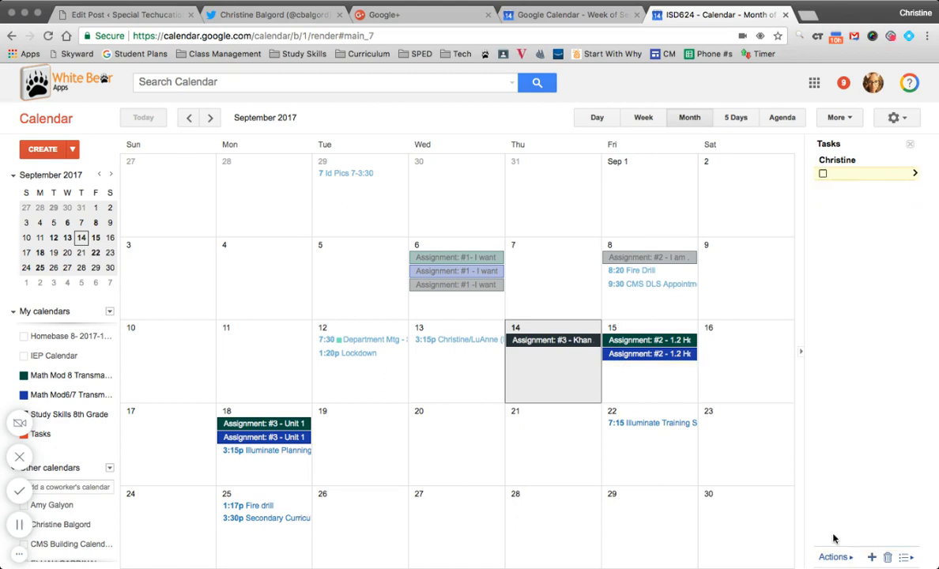